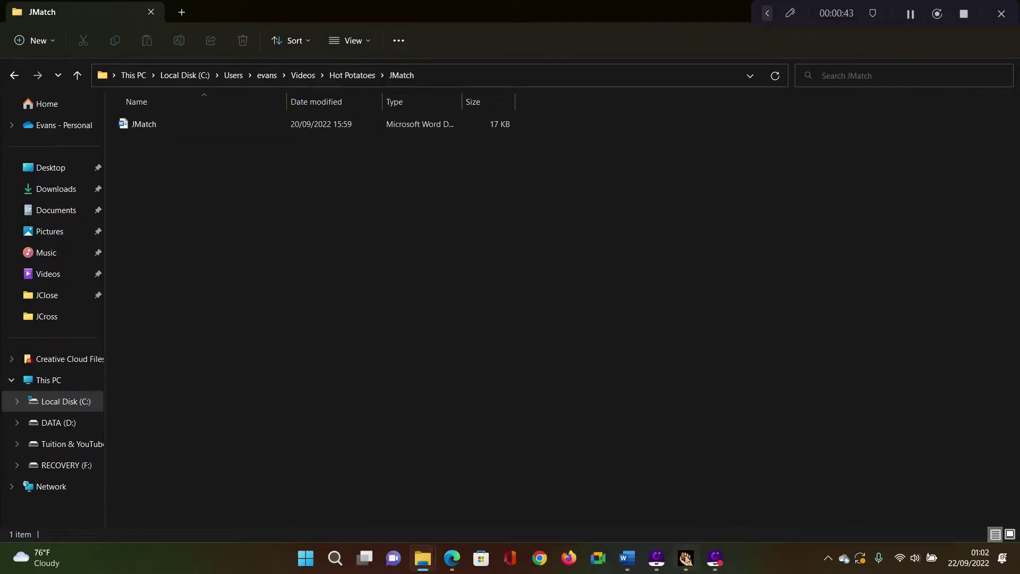
Step: Launch Hot Potatoes and open a new, untitled JMatch exercise, ready to fill item 1
{"action": "left_click", "coordinate": [686, 557]}
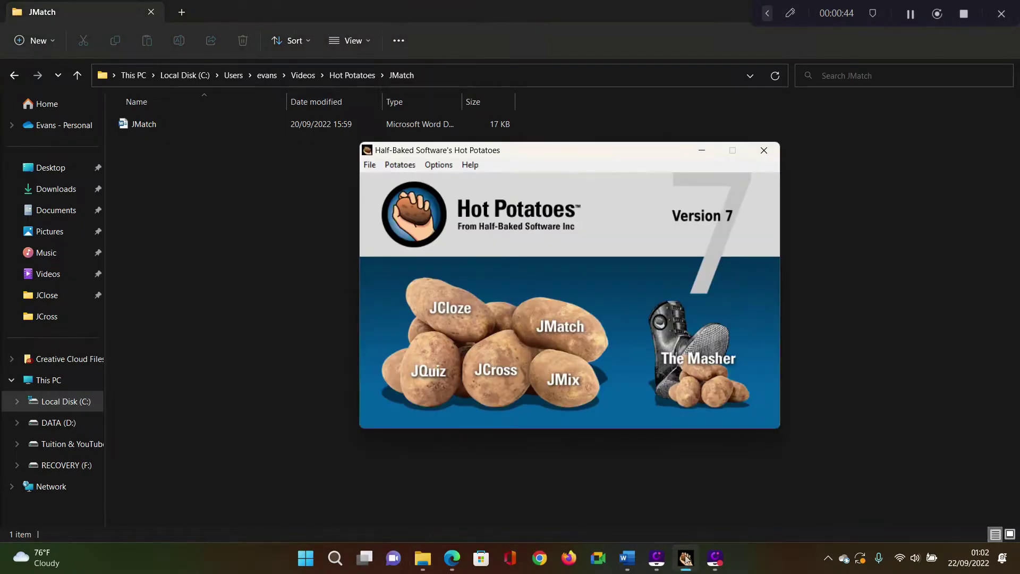
{"action": "left_click", "coordinate": [576, 331]}
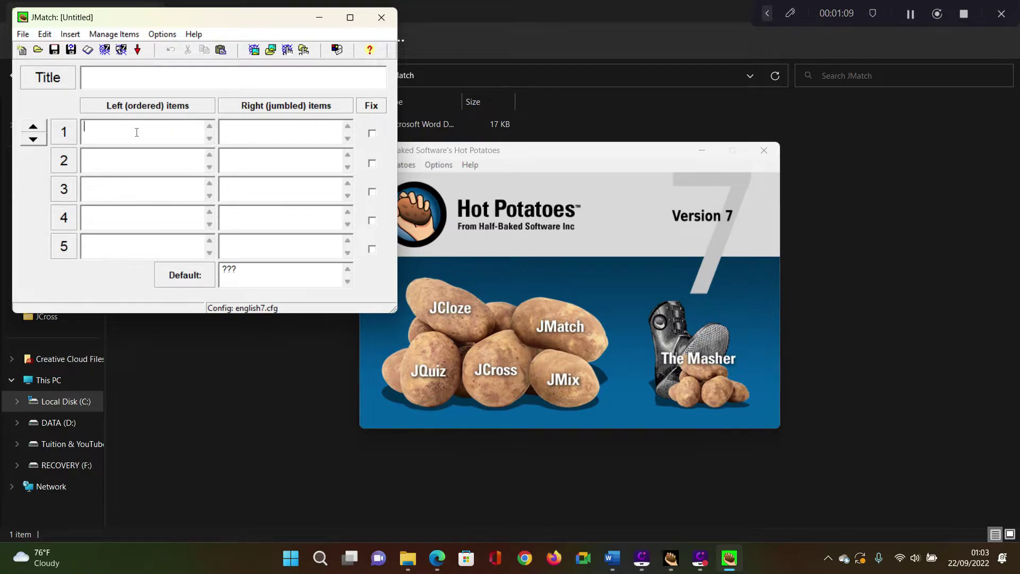
{"action": "left_click", "coordinate": [255, 129]}
Step: Open the JMatch.docx Word document listing the four ICT applications
{"action": "left_click", "coordinate": [313, 432]}
{"action": "double_click", "coordinate": [176, 126]}
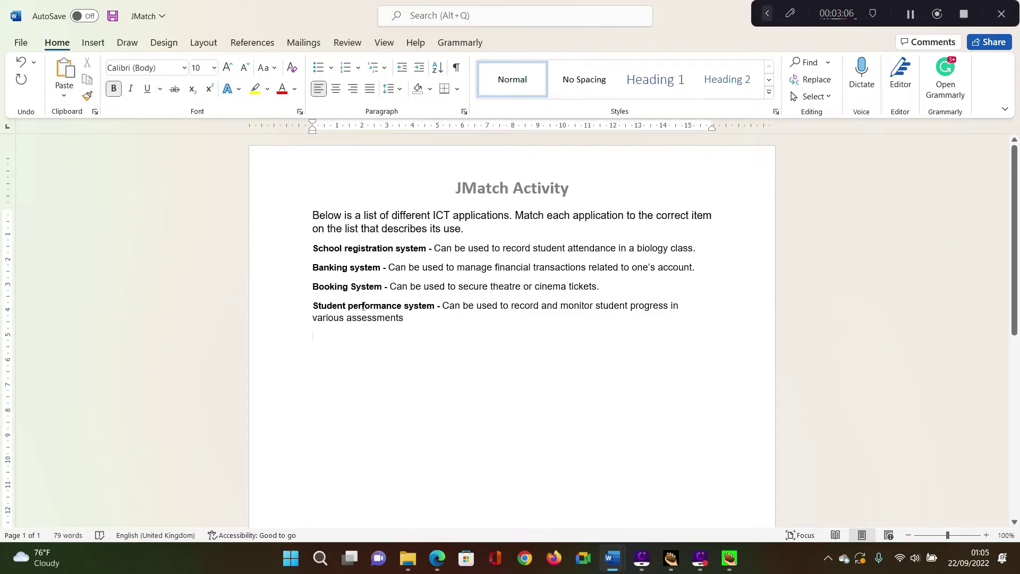
{"action": "left_click_drag", "start_coordinate": [408, 321], "coordinate": [303, 257]}
{"action": "left_click", "coordinate": [422, 332]}
Step: Fill row 1 with 'School registration system' and its biology-class attendance description
{"action": "left_click_drag", "start_coordinate": [312, 249], "coordinate": [427, 257]}
{"action": "key", "text": "ctrl+c"}
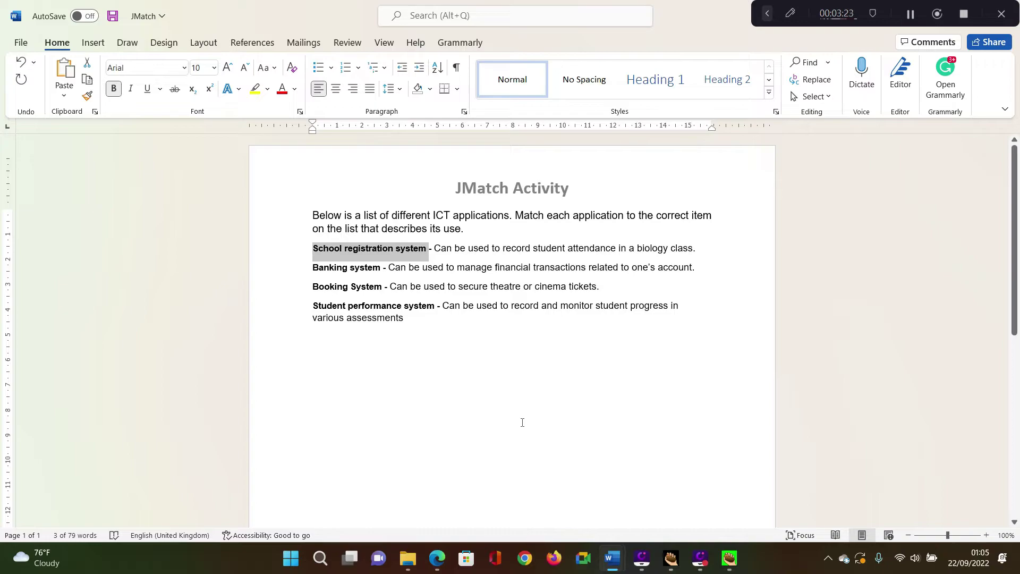
{"action": "left_click", "coordinate": [729, 557]}
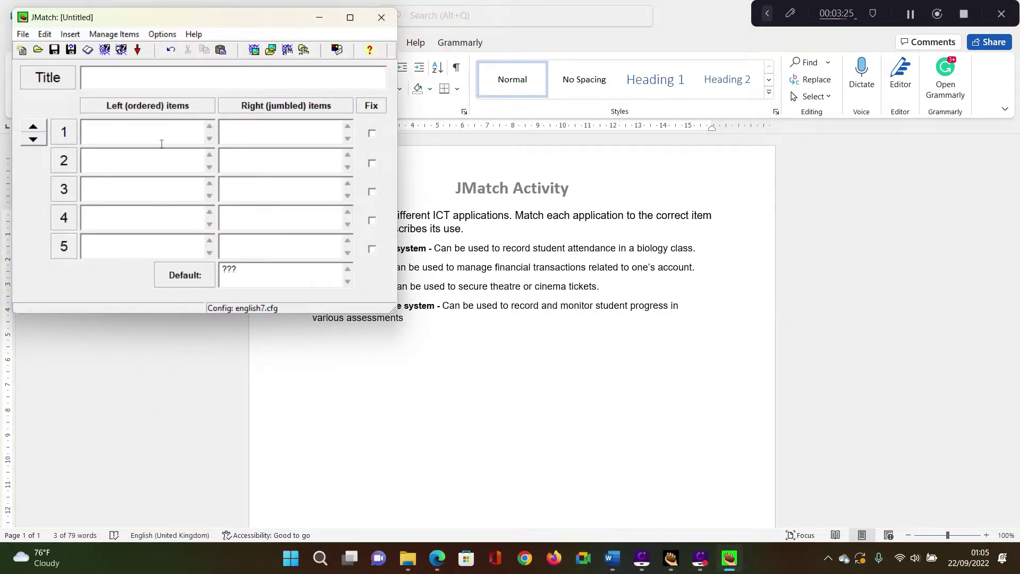
{"action": "key", "text": "ctrl+v"}
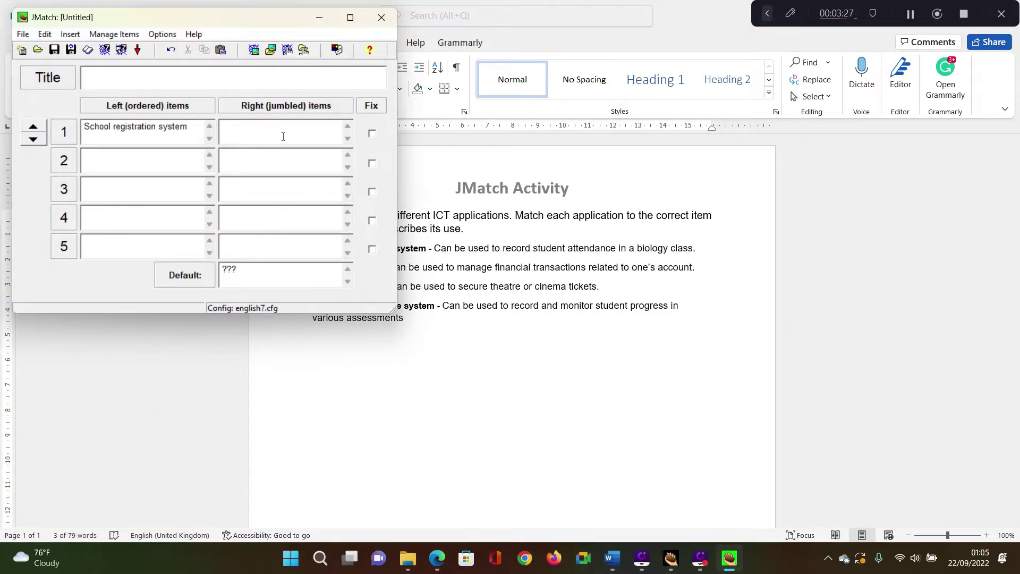
{"action": "left_click", "coordinate": [433, 249]}
{"action": "left_click_drag", "start_coordinate": [433, 248], "coordinate": [694, 252]}
{"action": "key", "text": "ctrl+c"}
{"action": "left_click", "coordinate": [729, 558]}
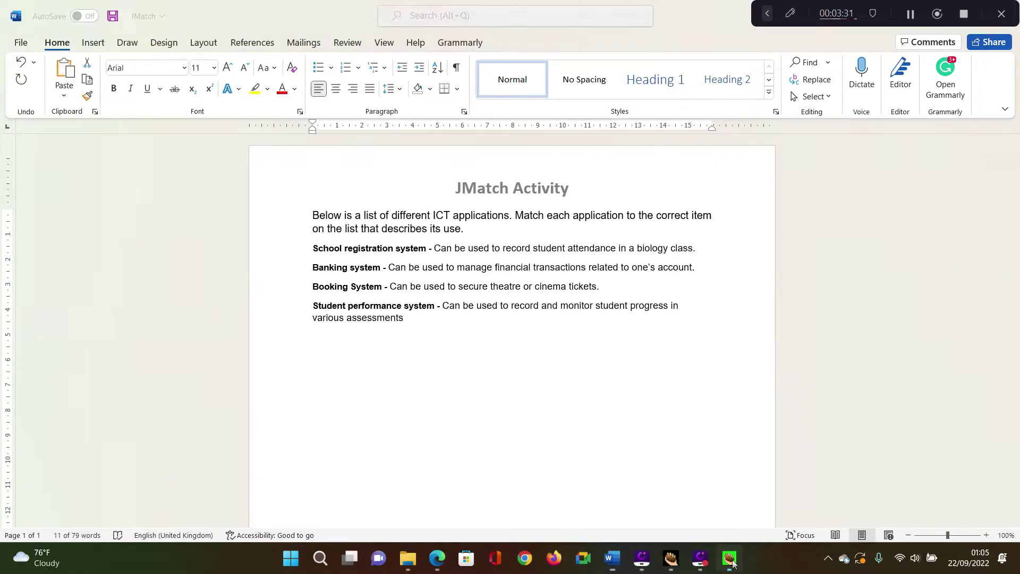
{"action": "left_click", "coordinate": [241, 133]}
{"action": "key", "text": "ctrl+v"}
Step: Fill row 2 with 'Banking system' and its banking description from Word
{"action": "key", "text": "alt+Tab"}
{"action": "left_click_drag", "start_coordinate": [310, 268], "coordinate": [371, 276]}
{"action": "key", "text": "ctrl+c"}
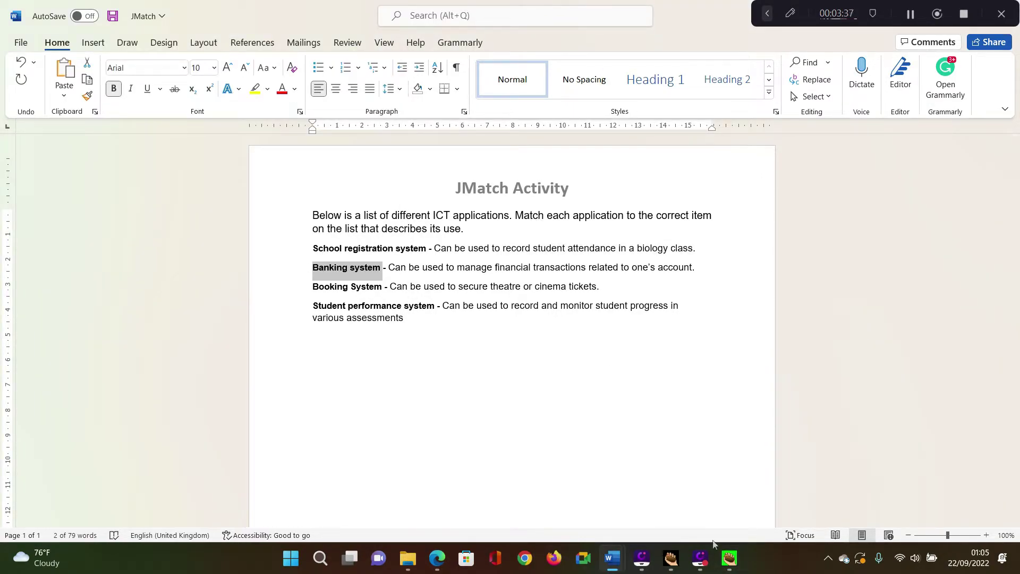
{"action": "left_click", "coordinate": [729, 558]}
{"action": "left_click", "coordinate": [142, 159]}
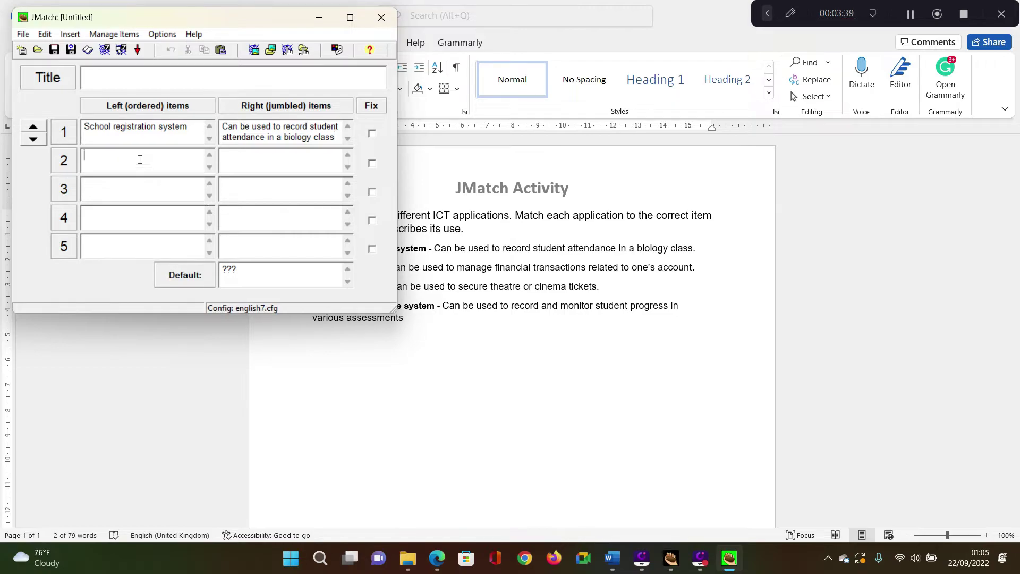
{"action": "key", "text": "ctrl+v"}
{"action": "left_click", "coordinate": [416, 273]}
{"action": "left_click", "coordinate": [391, 270]}
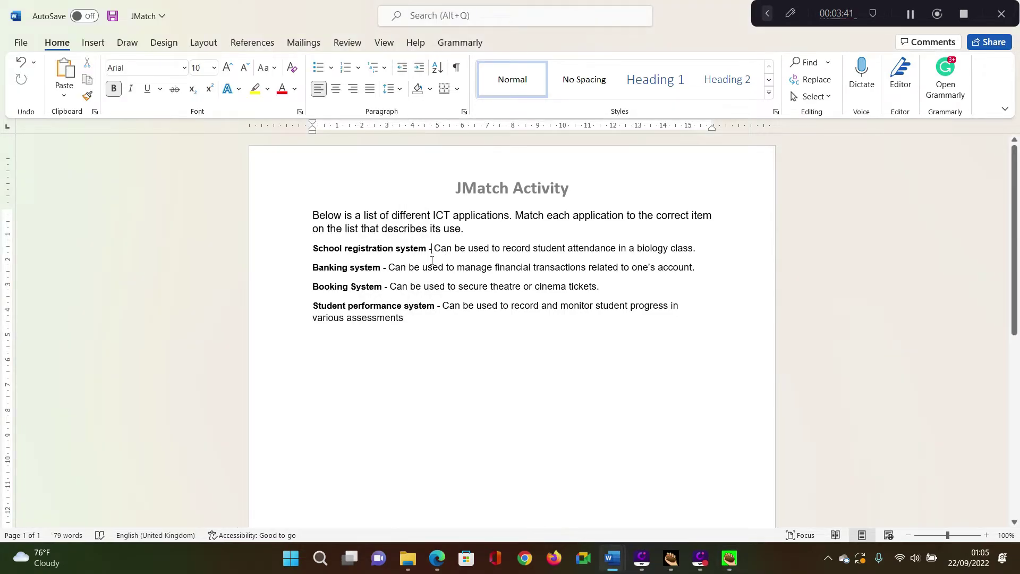
{"action": "left_click_drag", "start_coordinate": [390, 269], "coordinate": [695, 270]}
{"action": "key", "text": "ctrl+c"}
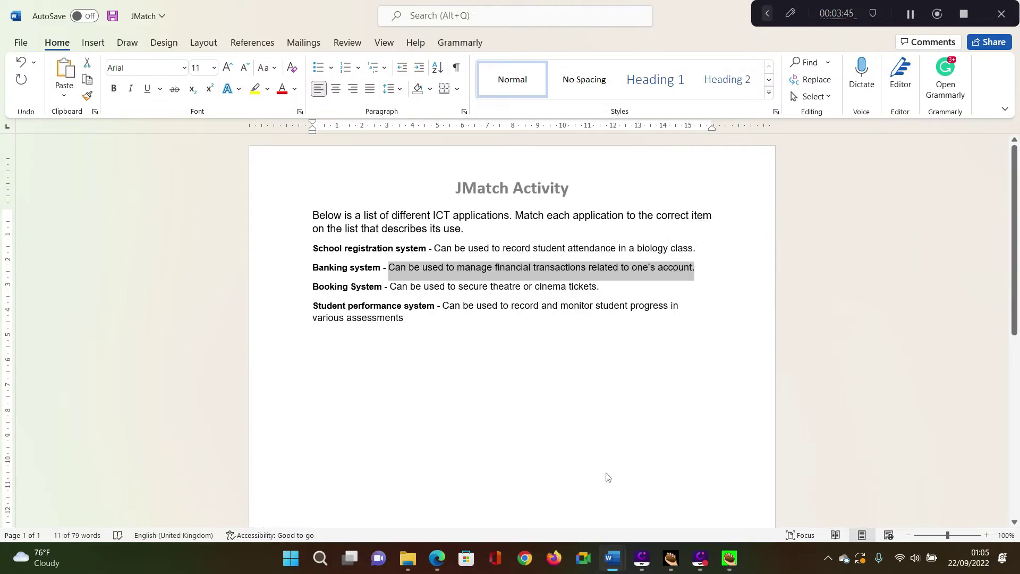
{"action": "key", "text": "alt+Tab"}
{"action": "left_click", "coordinate": [244, 160]}
{"action": "key", "text": "ctrl+v"}
Step: Copy the student progress description from Word into row 4's right field
{"action": "key", "text": "alt+Tab"}
{"action": "left_click_drag", "start_coordinate": [313, 306], "coordinate": [405, 319]}
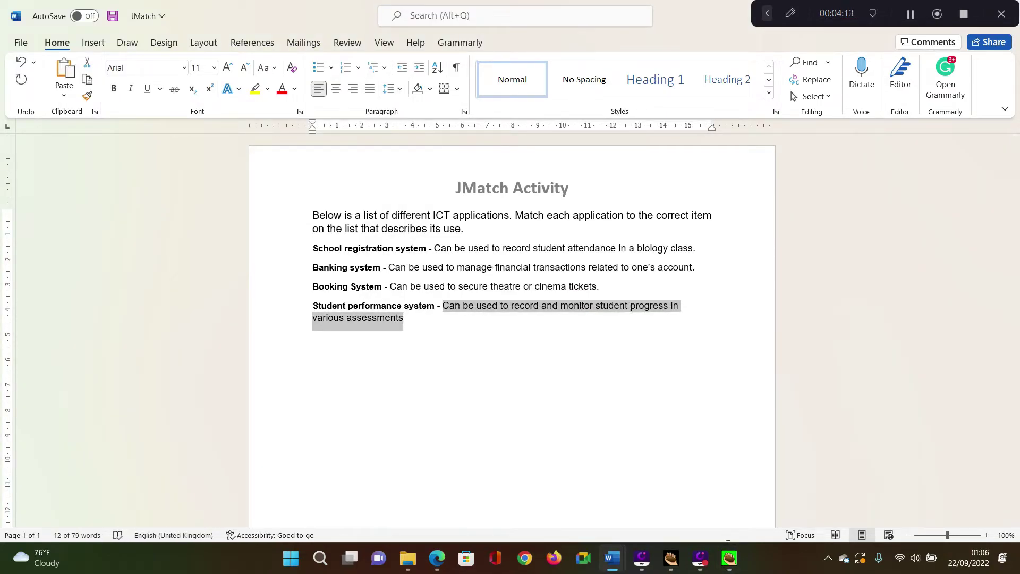
{"action": "key", "text": "ctrl+c"}
{"action": "key", "text": "alt+Tab"}
{"action": "left_click", "coordinate": [251, 223]}
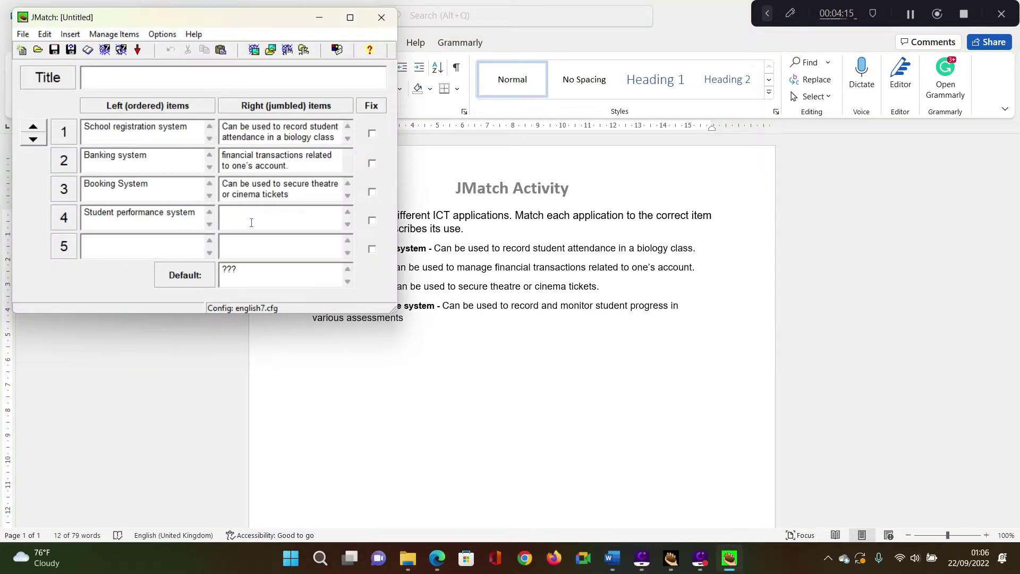
{"action": "key", "text": "ctrl+v"}
Step: Type 'ICT Applications' as the exercise title
{"action": "left_click", "coordinate": [150, 74]}
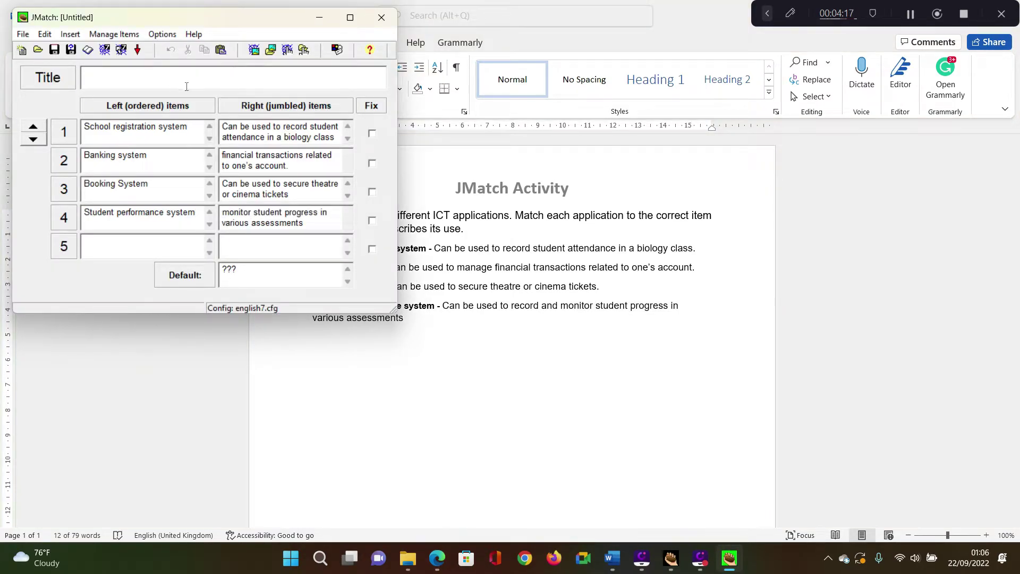
{"action": "type", "text": "ICT Applications"}
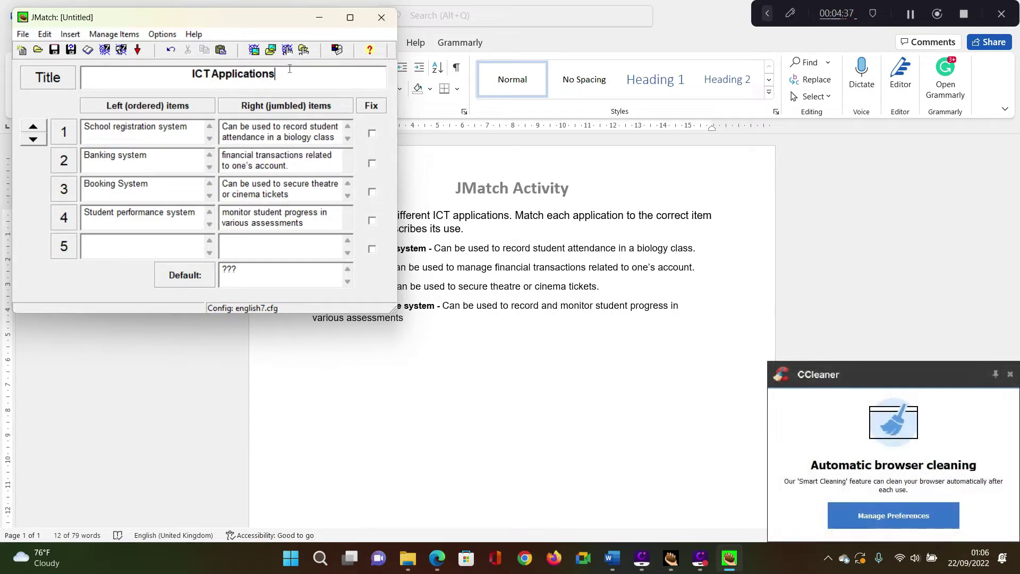
Step: In Configure Output, keep subtitle 'Matching exercise' and paste the Word instruction about matching applications to uses
{"action": "left_click", "coordinate": [336, 49]}
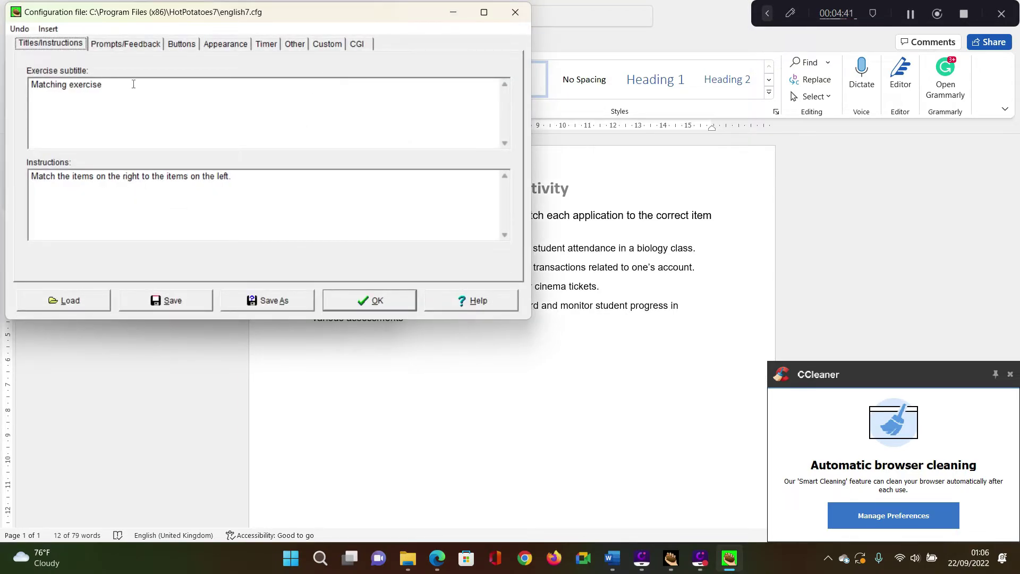
{"action": "left_click_drag", "start_coordinate": [132, 81], "coordinate": [31, 85]}
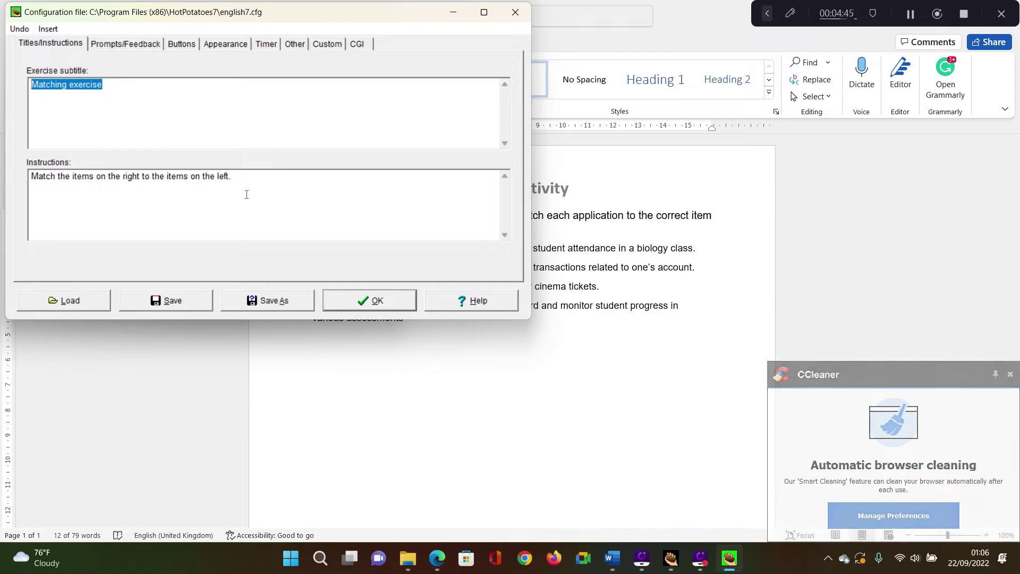
{"action": "left_click_drag", "start_coordinate": [257, 177], "coordinate": [31, 190]}
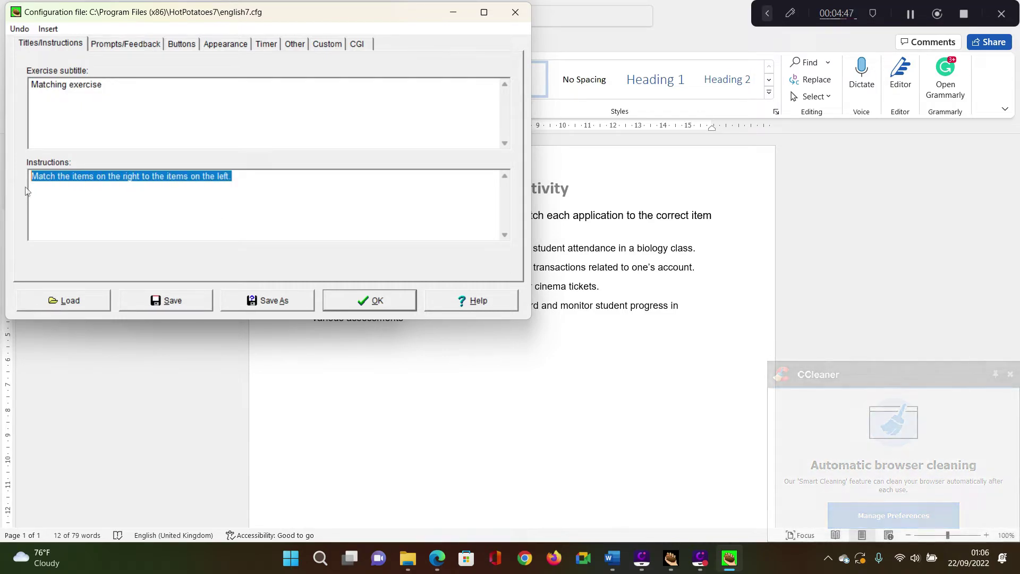
{"action": "key", "text": "alt+Tab"}
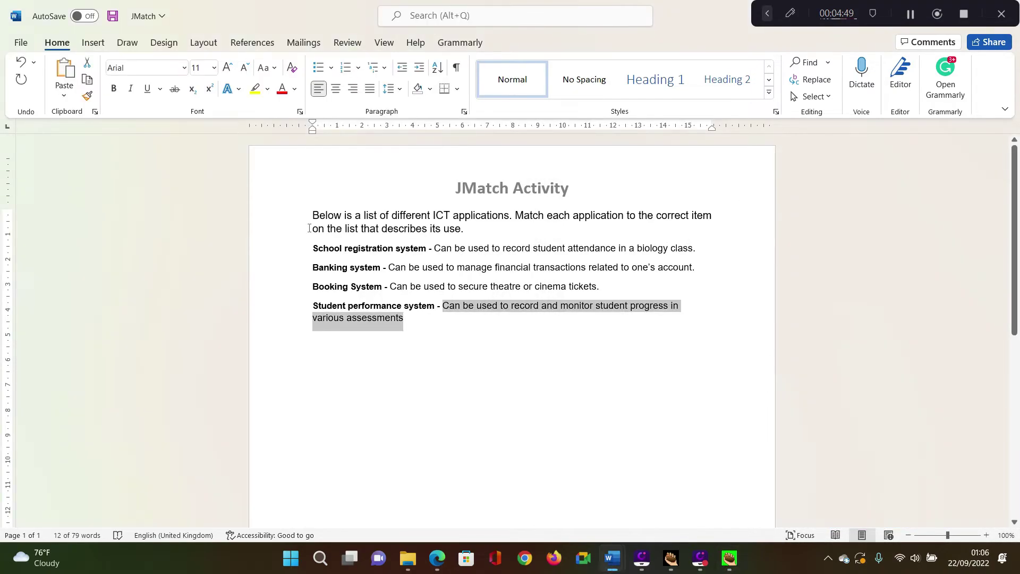
{"action": "left_click_drag", "start_coordinate": [290, 228], "coordinate": [292, 215]}
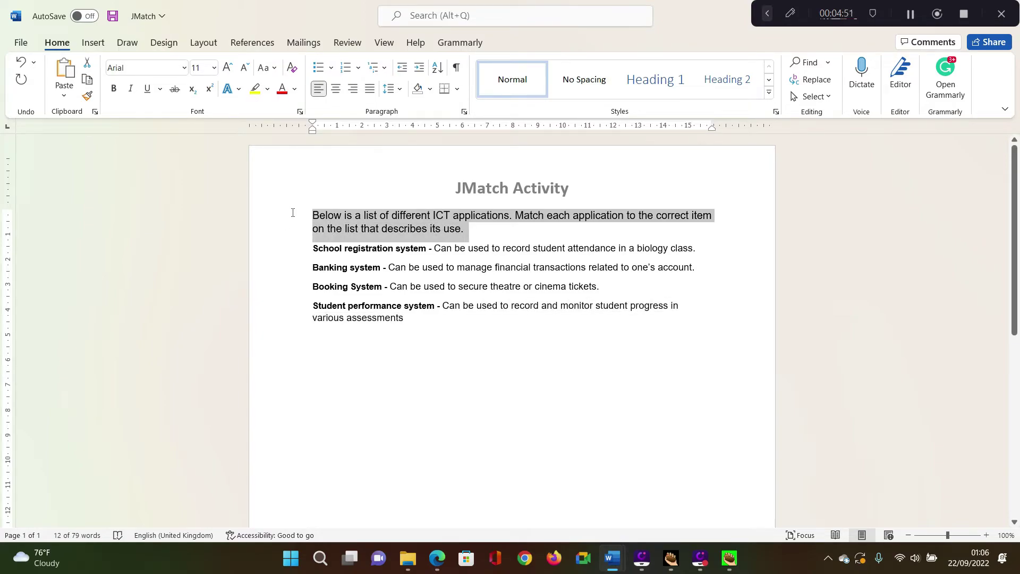
{"action": "left_click", "coordinate": [728, 559]}
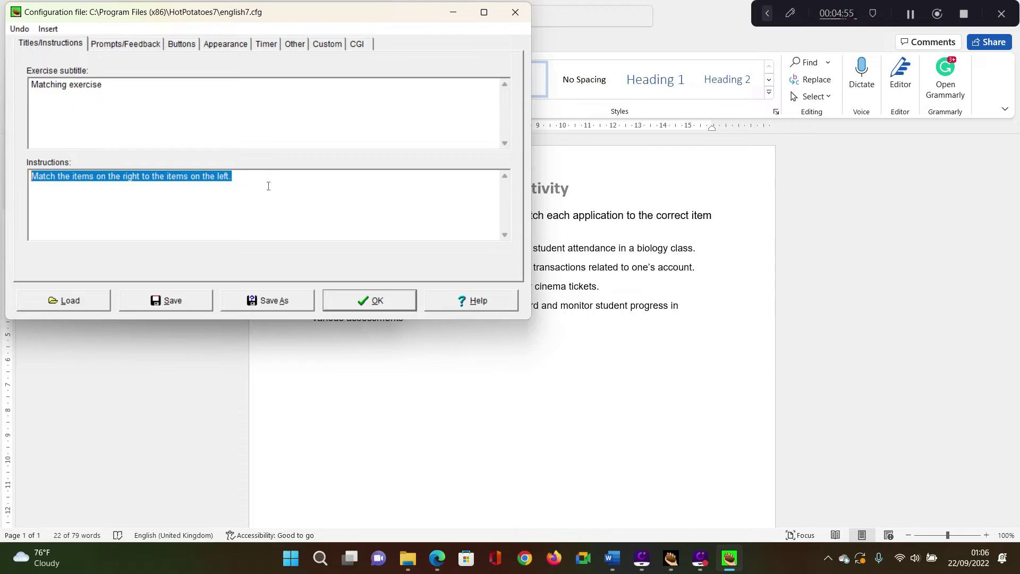
{"action": "key", "text": "ctrl+v"}
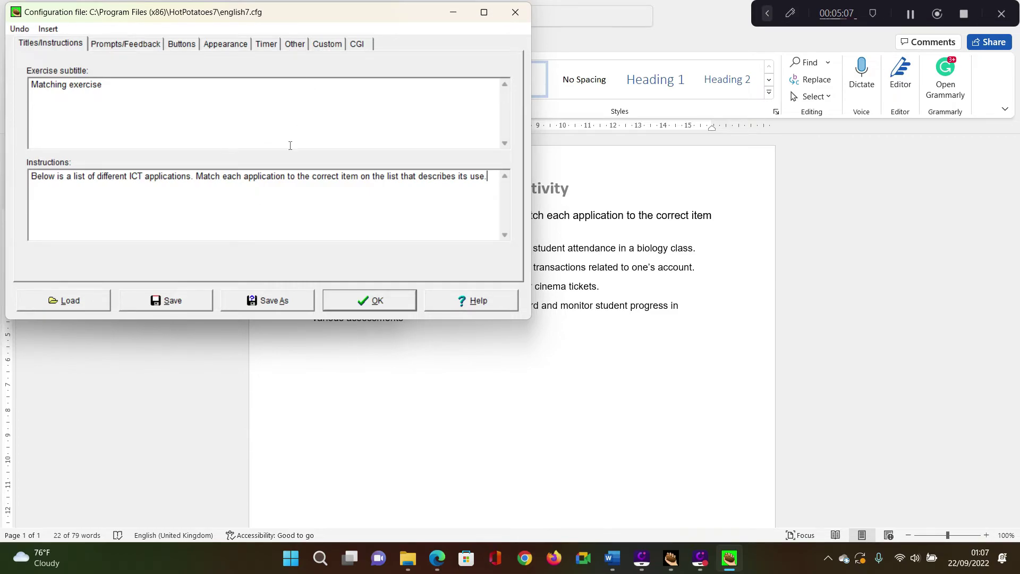
{"action": "left_click", "coordinate": [366, 300]}
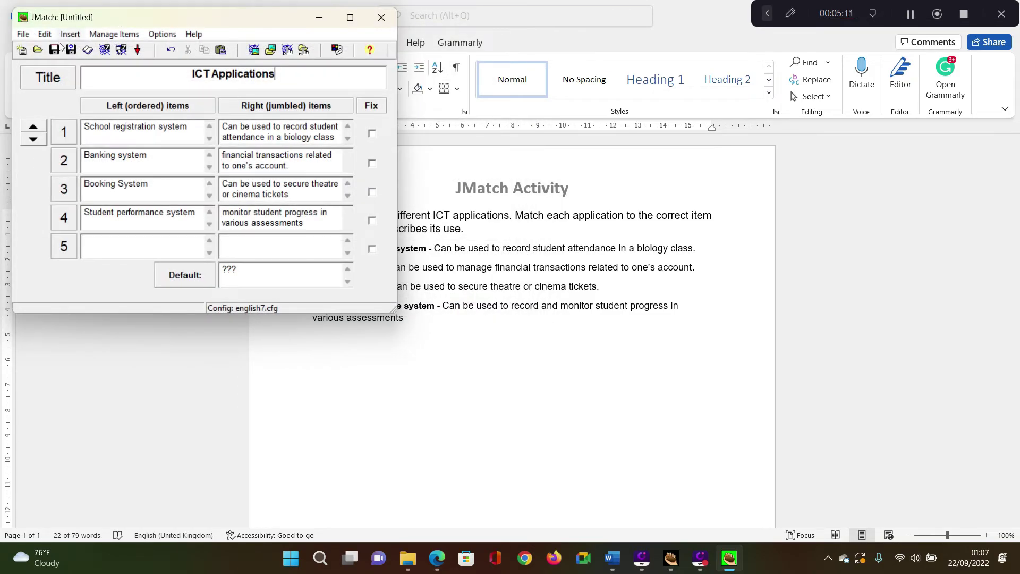
Step: Export a Standard Format web page named 'ICT Applications' to Documents and view it in the browser
{"action": "left_click", "coordinate": [24, 35]}
{"action": "mouse_move", "coordinate": [70, 147]}
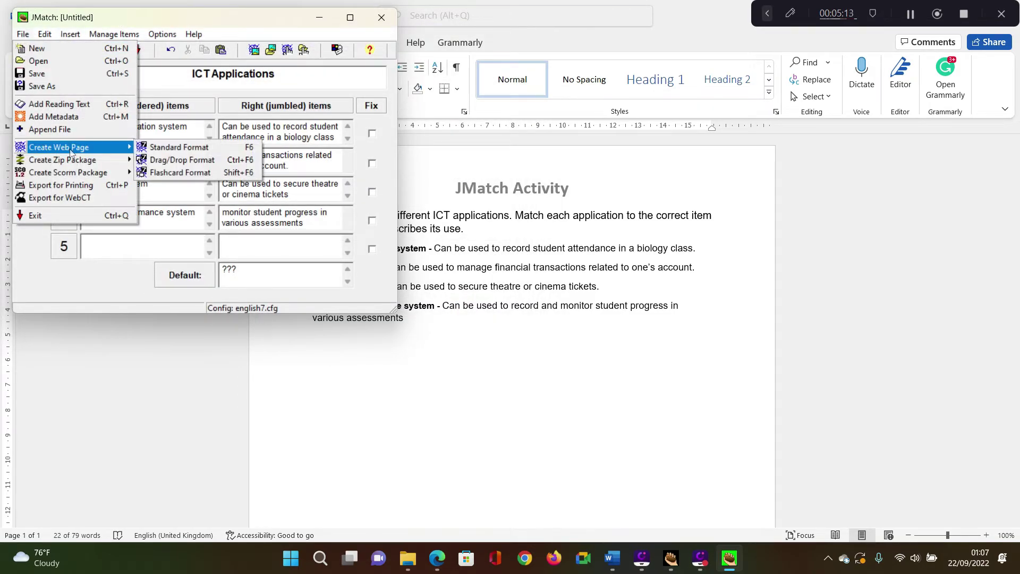
{"action": "left_click", "coordinate": [188, 151]}
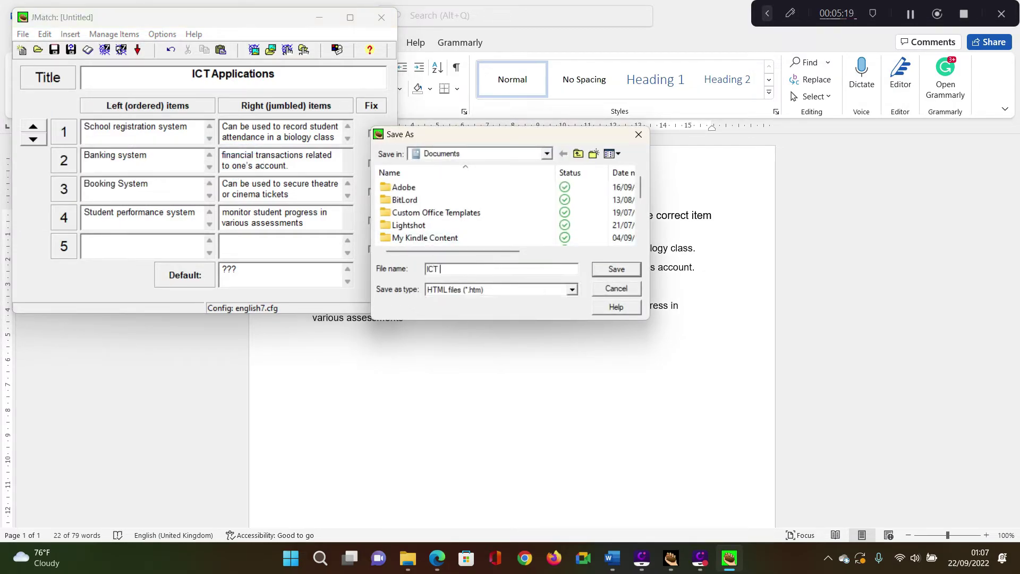
{"action": "type", "text": "ICT Applications"}
{"action": "left_click", "coordinate": [604, 272]}
{"action": "left_click", "coordinate": [456, 312]}
{"action": "left_click", "coordinate": [242, 164]}
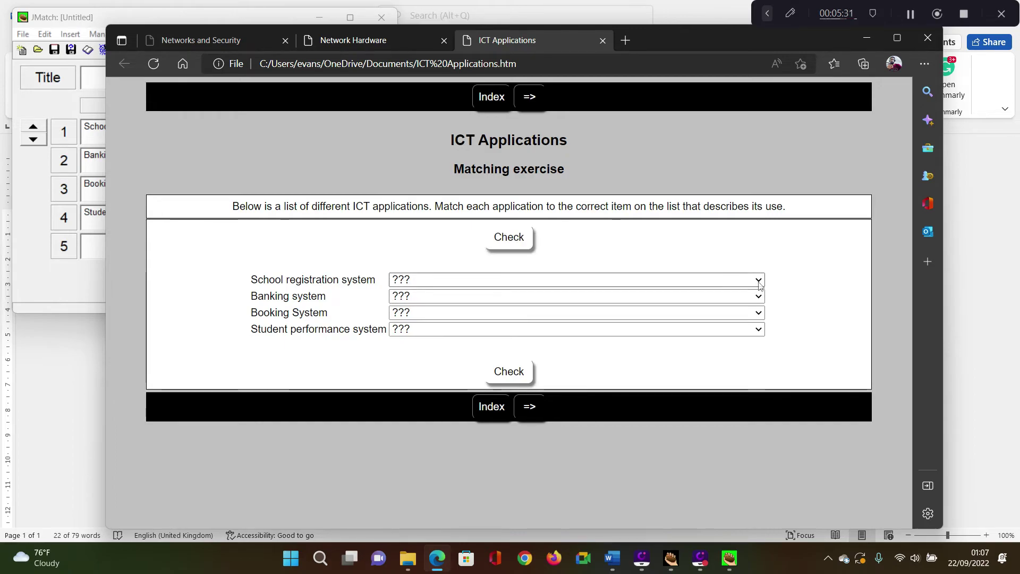
{"action": "left_click", "coordinate": [528, 279]}
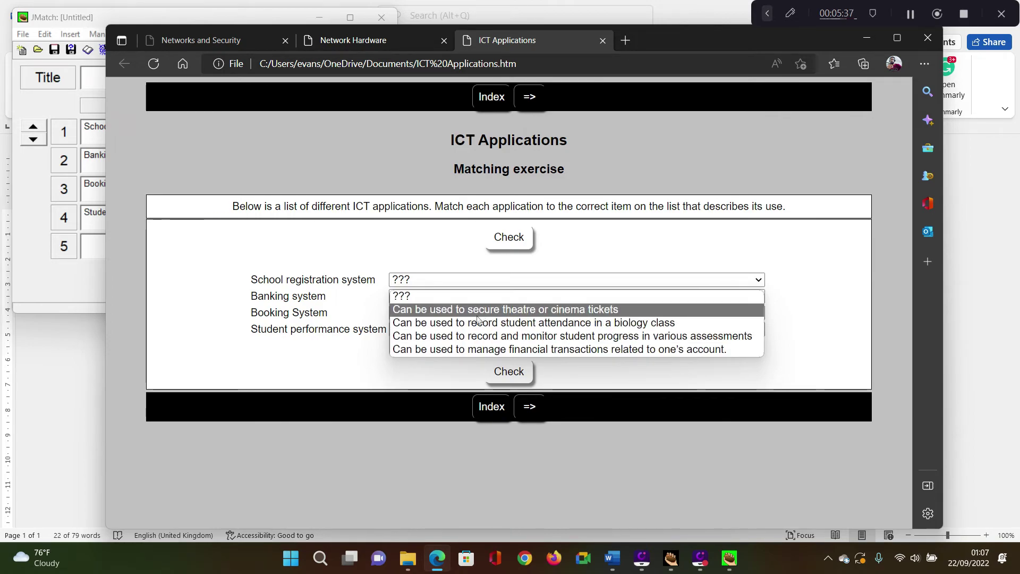
{"action": "left_click", "coordinate": [631, 229]}
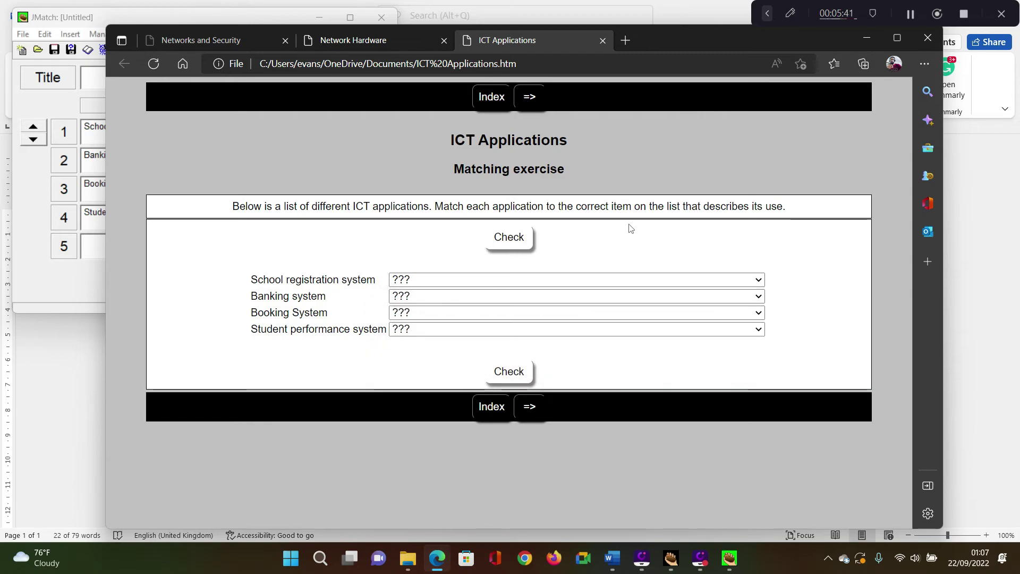